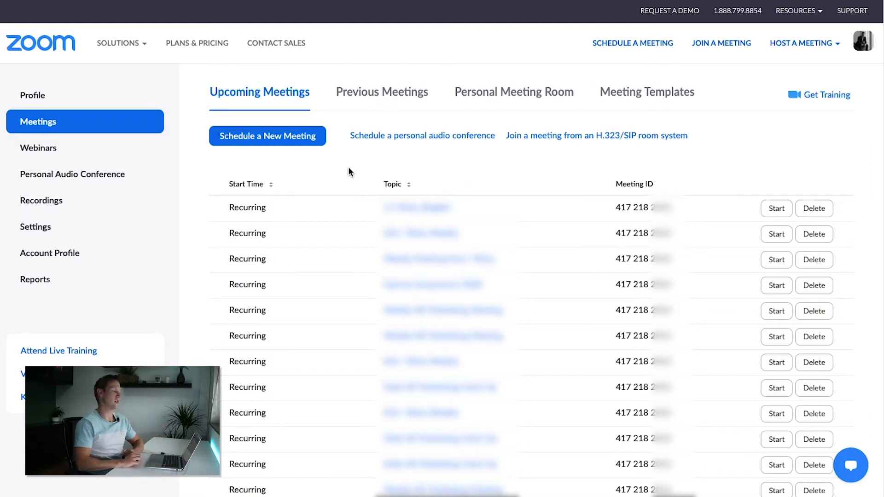
- Start scheduling a new meeting and set its topic to "Virtual roundtable discussion"
click(288, 141)
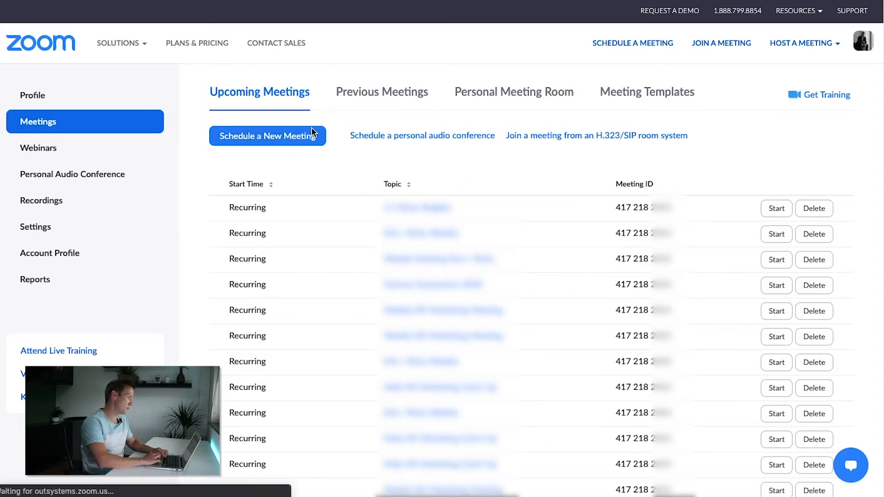
click(380, 158)
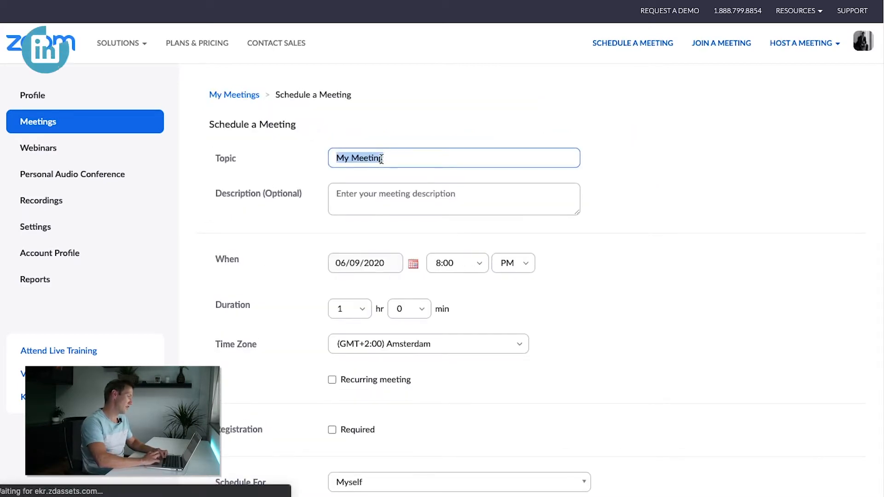
text(Virtual)
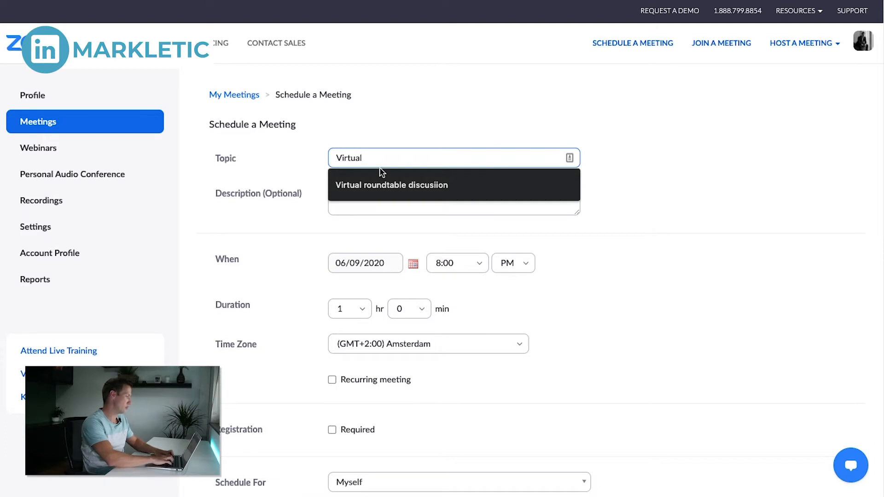
click(380, 180)
click(383, 193)
click(436, 160)
key(BackSpace)
key(BackSpace)
text(s)
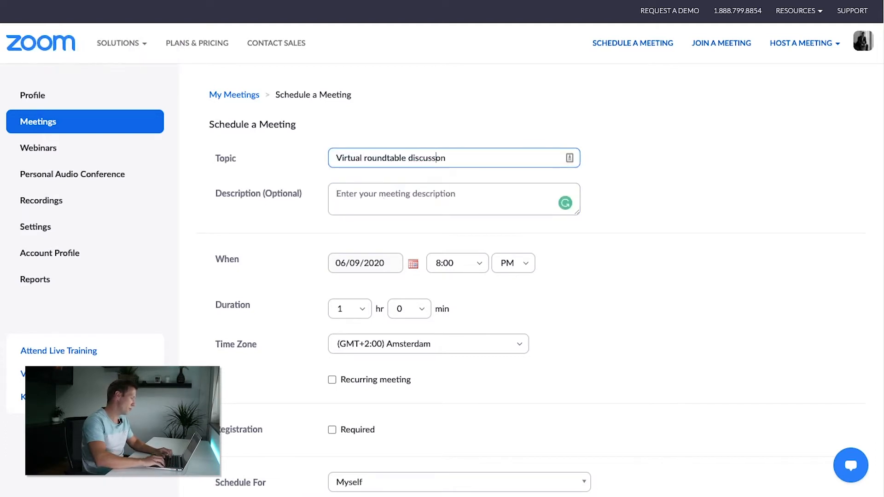
text(i)
click(418, 210)
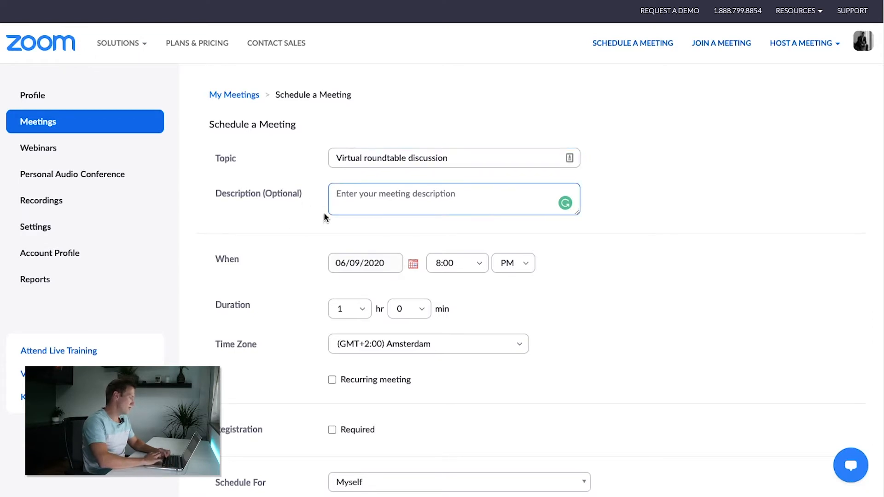
- Make registration required for the meeting
scroll(340, 250, down, 1)
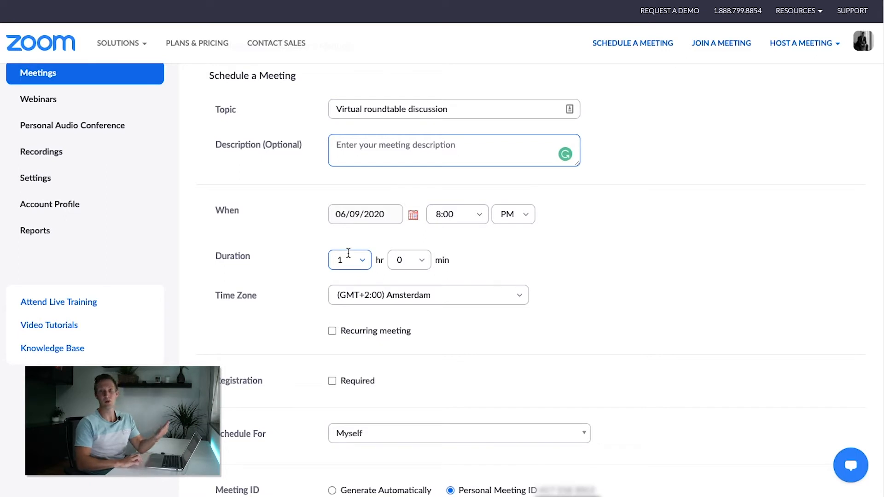
scroll(301, 261, down, 1)
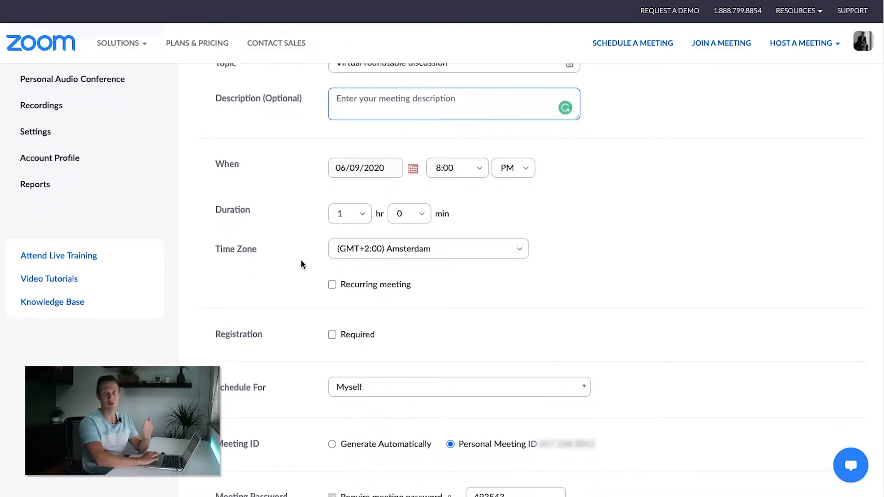
scroll(301, 260, down, 2)
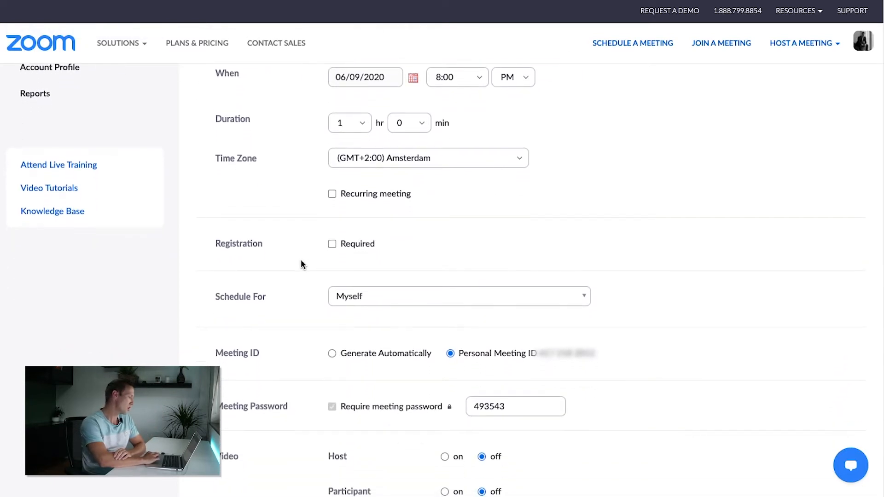
click(331, 243)
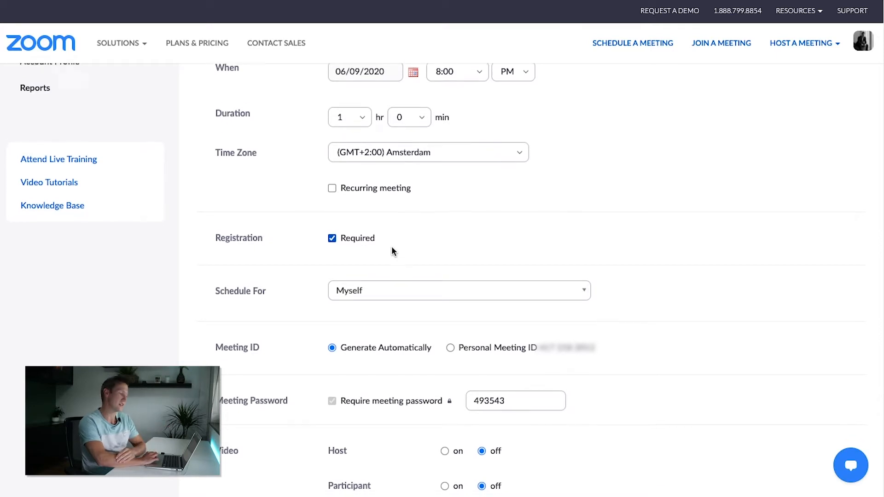
- Set the meeting's video to on for both the host and the participants
scroll(391, 248, down, 2)
scroll(325, 243, down, 2)
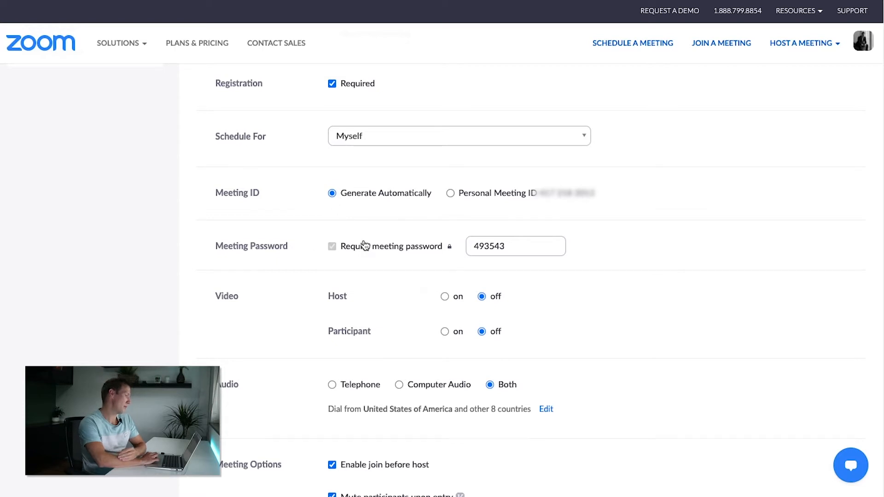
scroll(364, 243, down, 1)
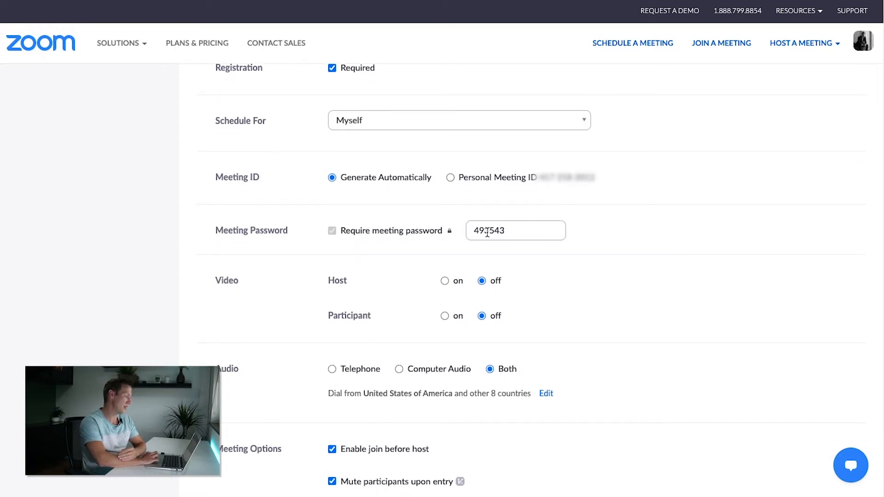
scroll(487, 232, down, 4)
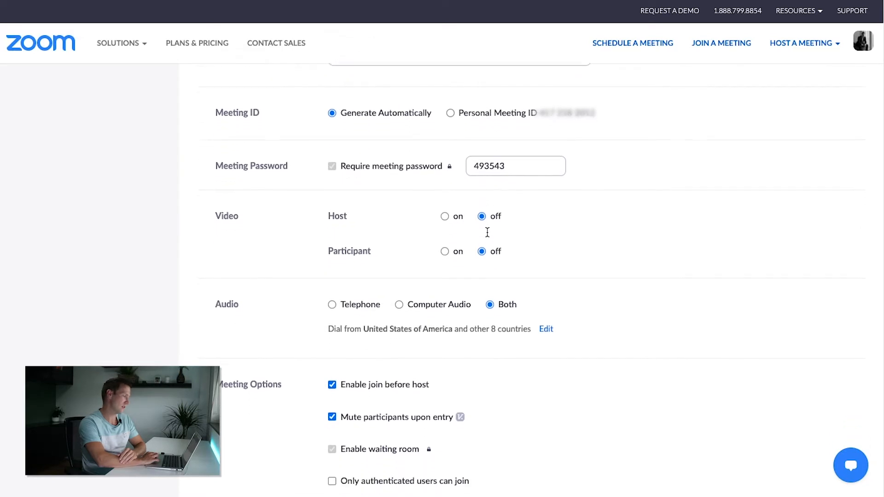
click(444, 214)
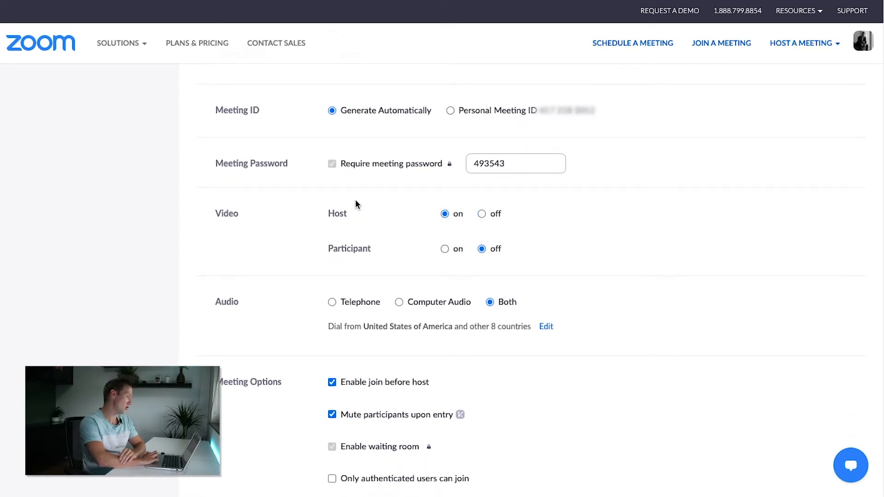
click(444, 249)
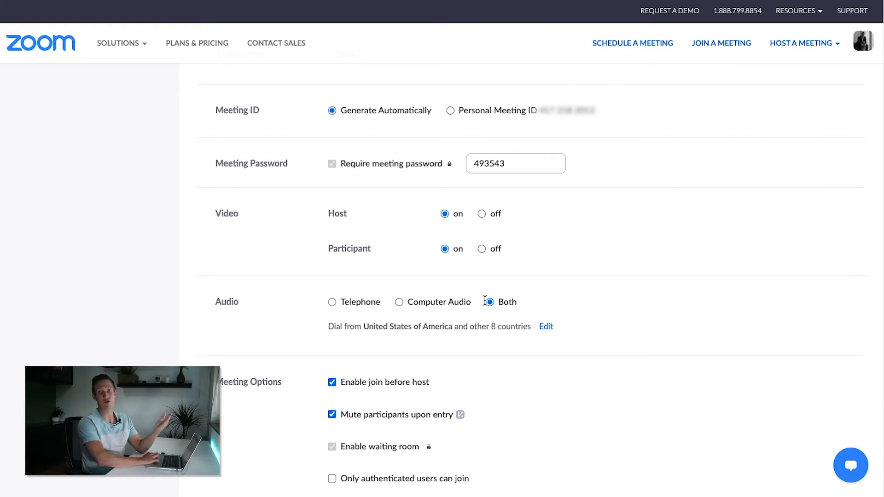
- Disable joining before the host and allow only authenticated users to join the meeting
scroll(470, 306, down, 3)
scroll(470, 308, down, 1)
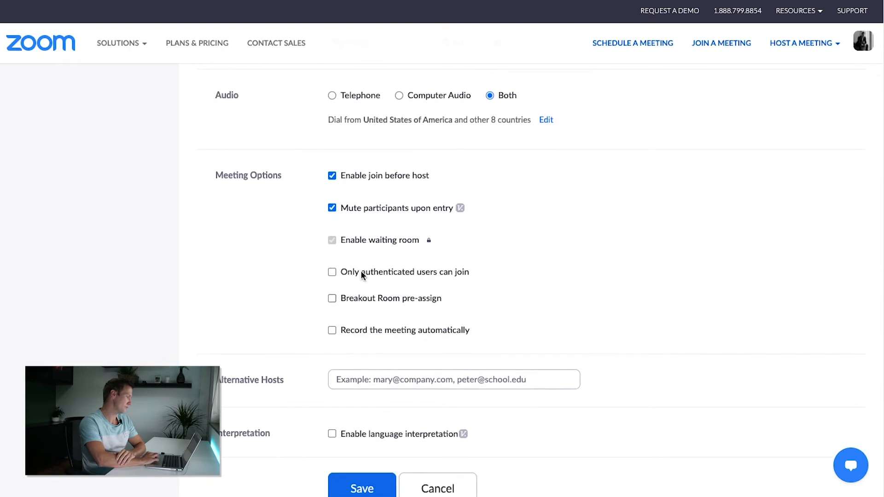
click(378, 179)
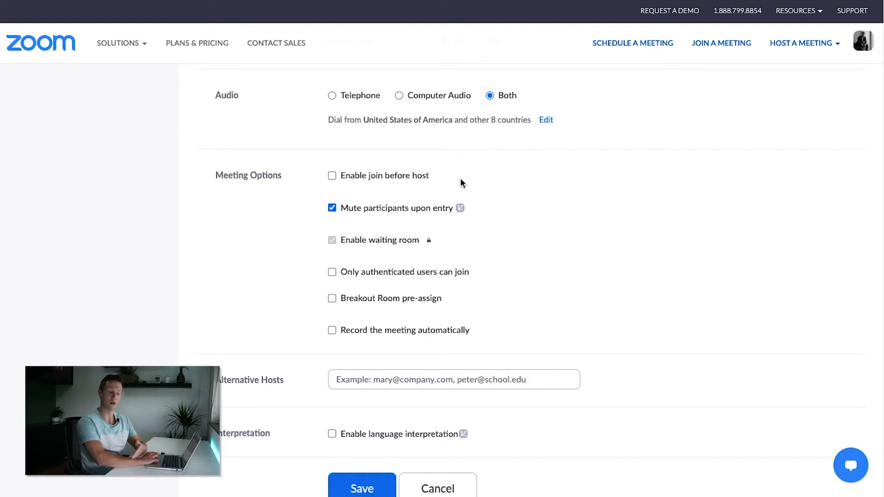
scroll(426, 198, down, 1)
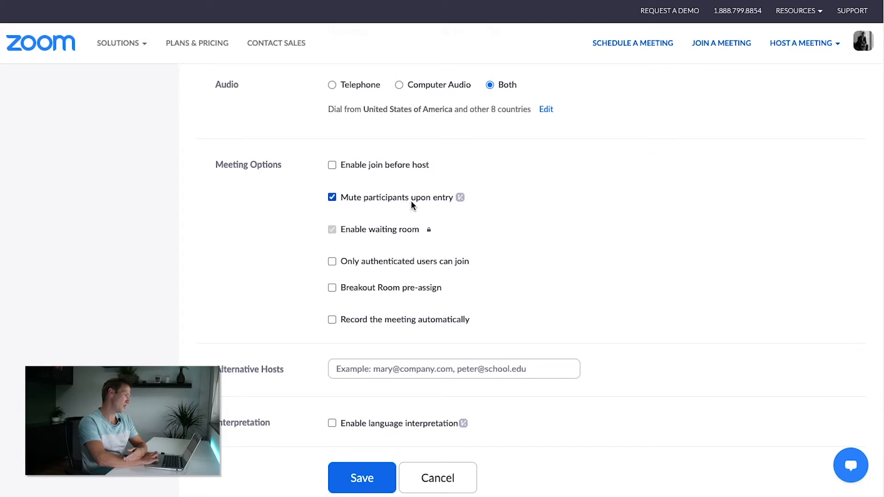
scroll(325, 223, down, 3)
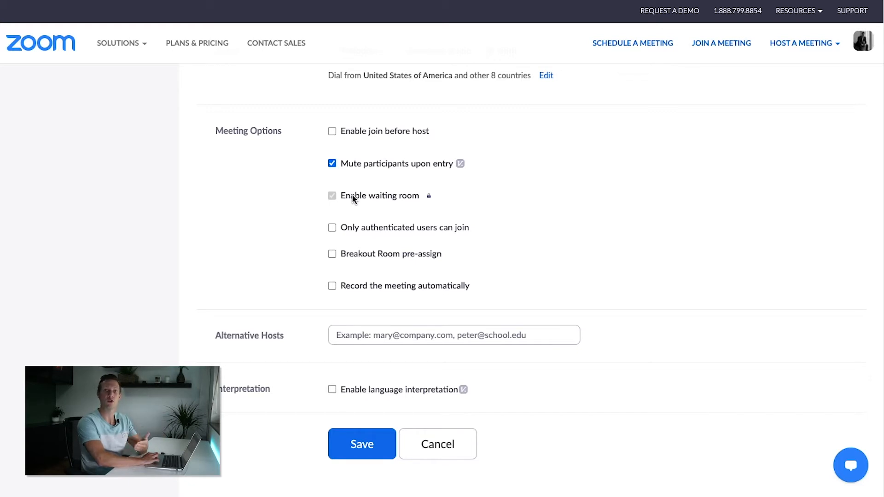
click(347, 230)
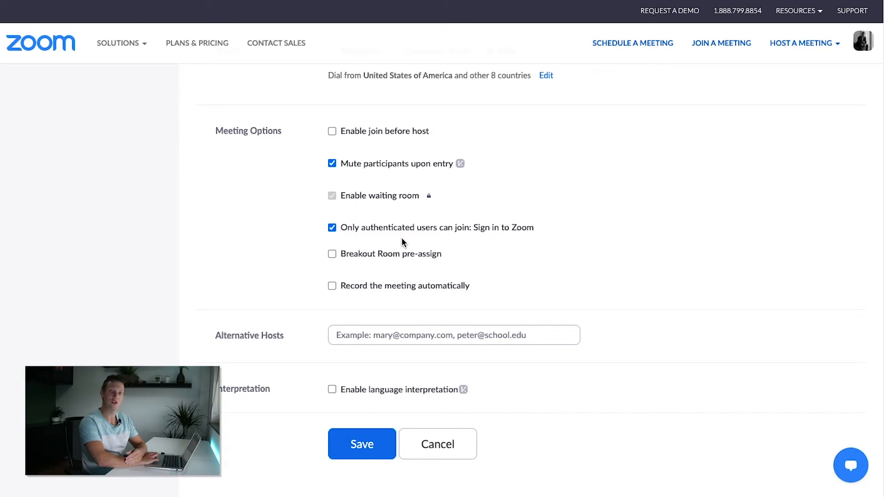
- Enable Breakout Room pre-assign and create a first breakout room named "Room 1"
scroll(401, 240, down, 1)
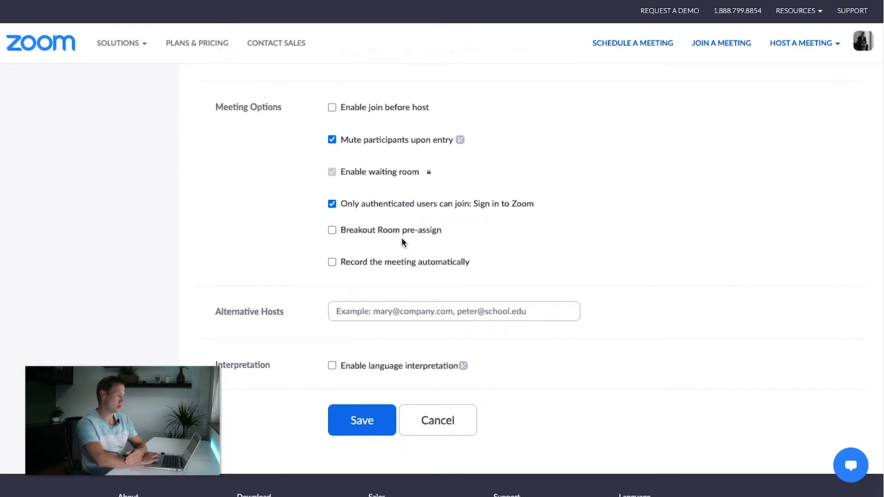
click(361, 227)
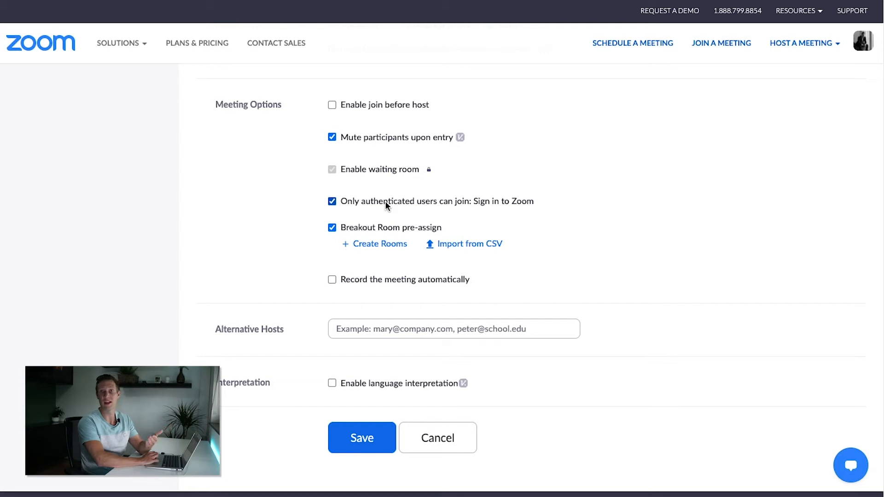
click(363, 245)
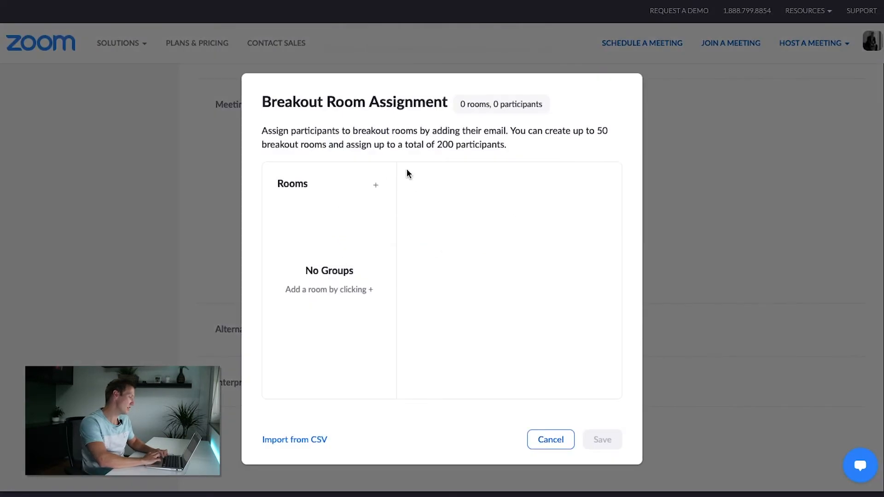
click(376, 185)
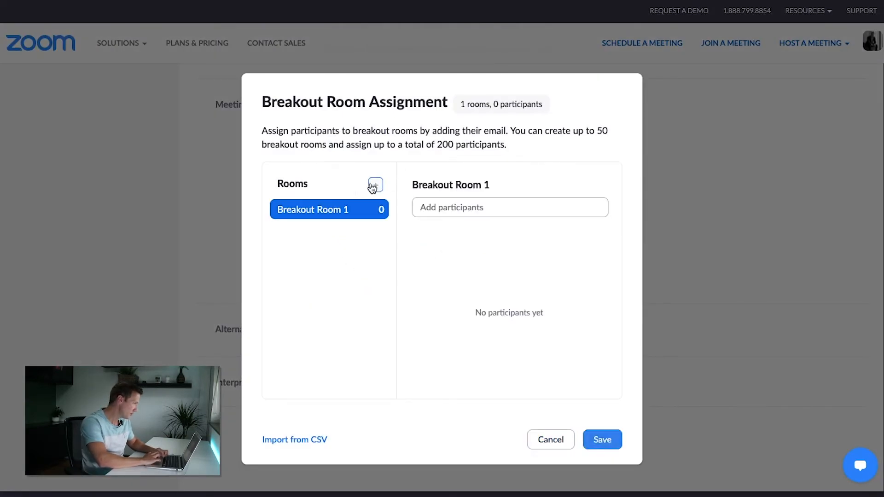
triple_click(457, 183)
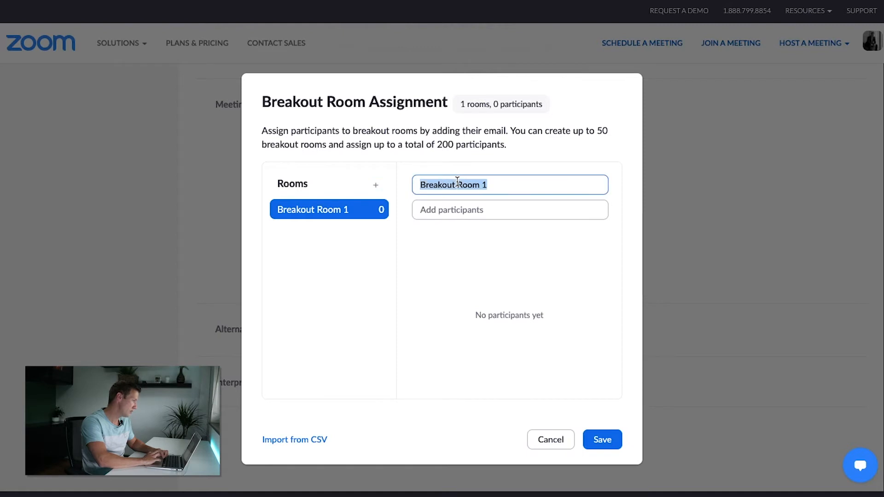
text(Room)
key(Return)
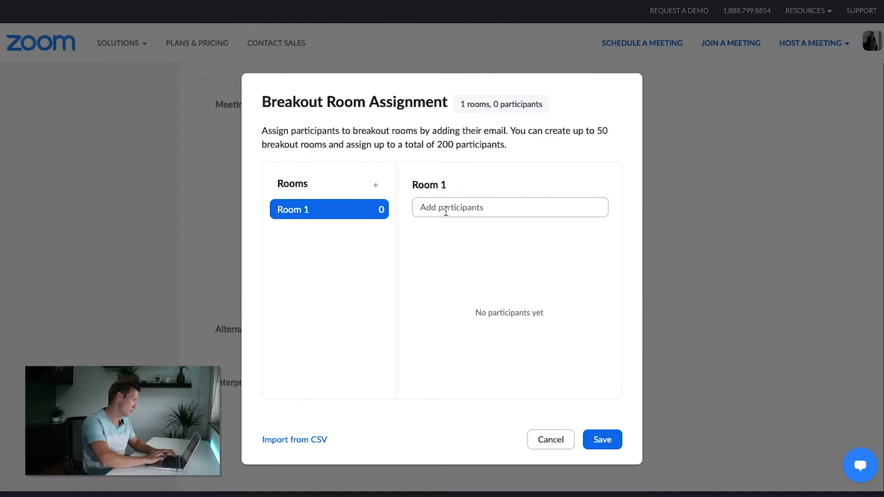
click(446, 208)
click(442, 238)
click(437, 206)
click(464, 239)
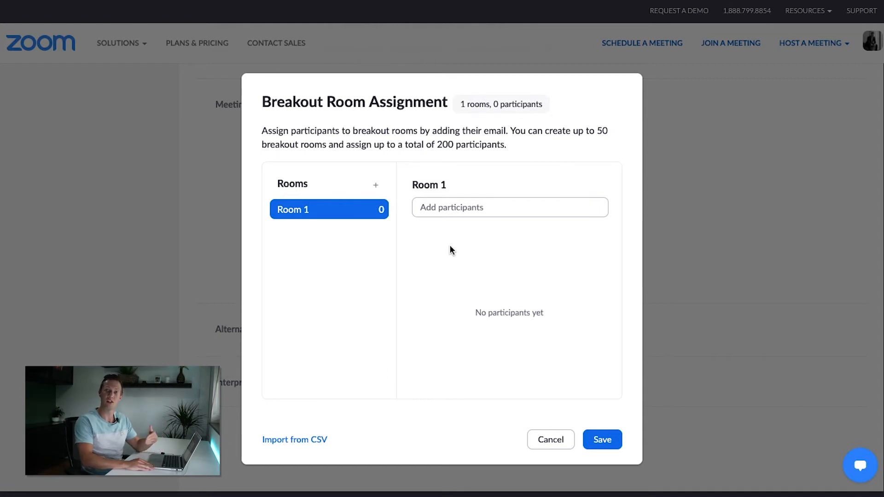
- Add a second breakout room named "Room 2" and save the breakout room assignment
click(375, 186)
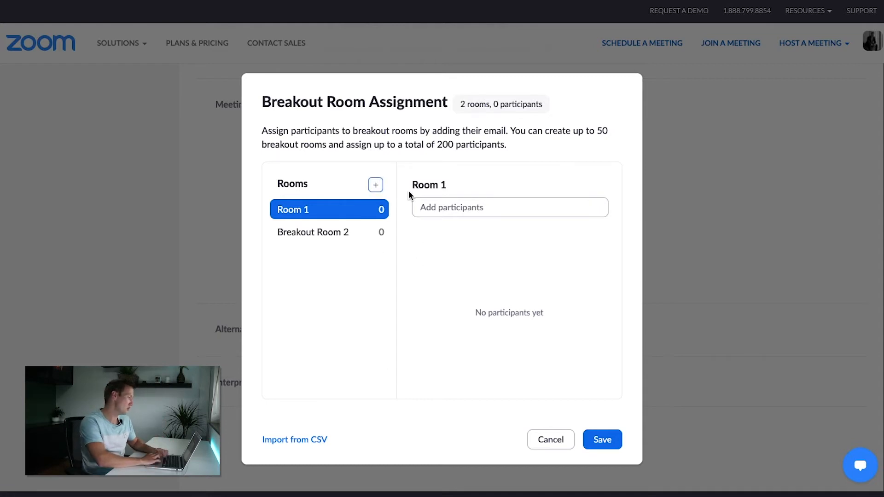
click(339, 235)
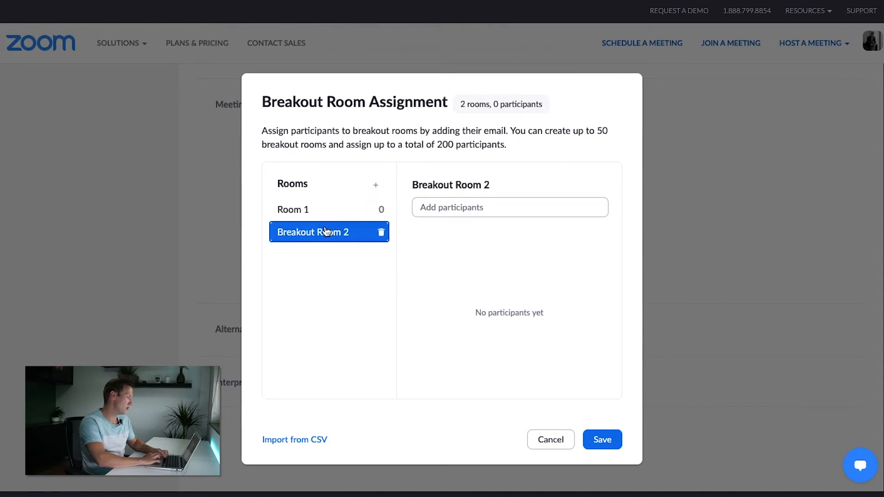
double_click(471, 183)
triple_click(487, 183)
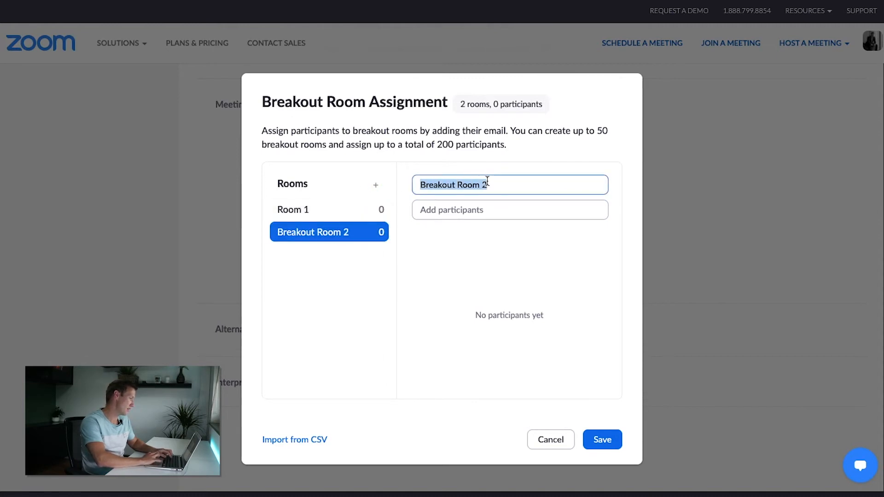
text(Room 1)
key(BackSpace)
text(2)
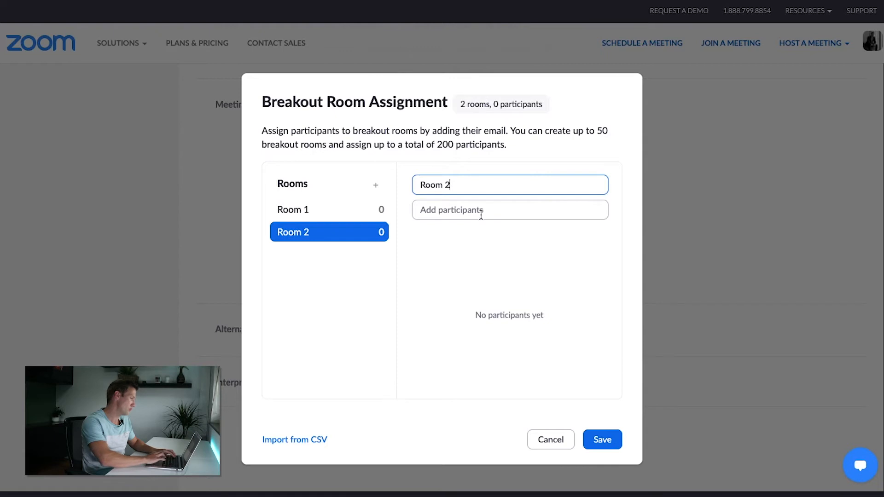
click(480, 248)
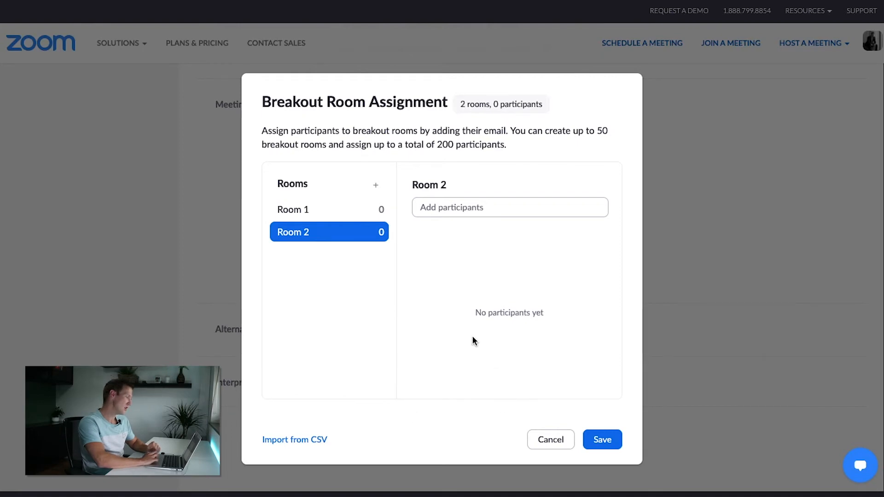
click(593, 438)
- Set the meeting to record automatically in the cloud and save the scheduled meeting
scroll(480, 214, down, 1)
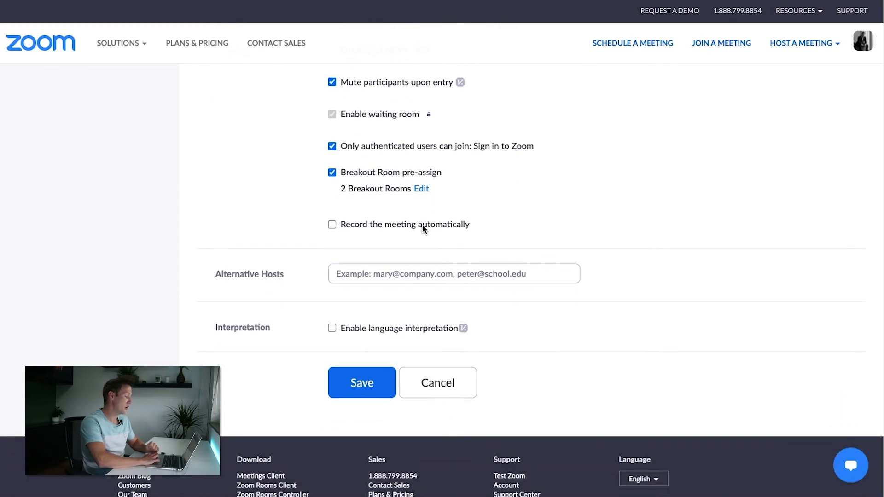
click(422, 225)
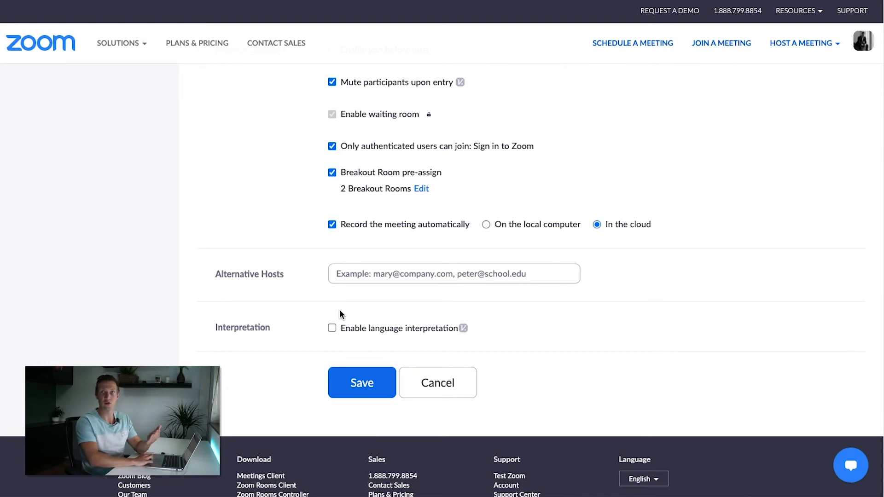
click(362, 382)
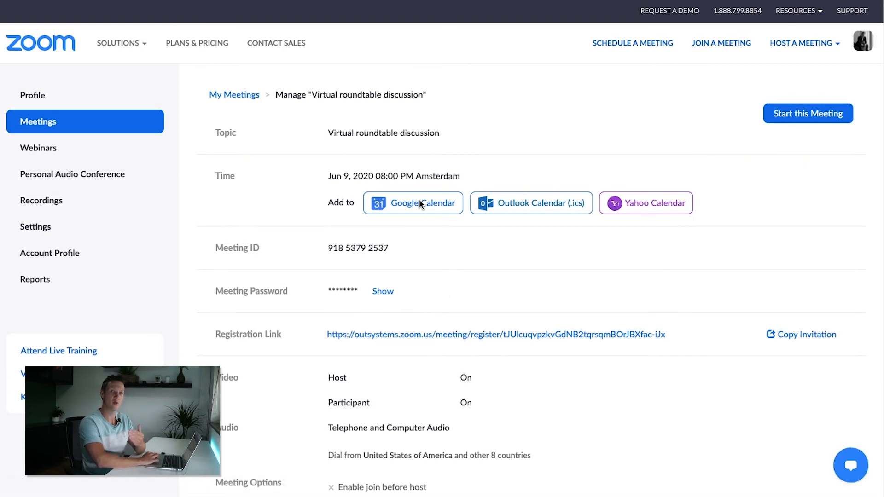
- Add a poll to the meeting titled "Poll Title" with the question "Are you liking this video so far?"
scroll(419, 202, down, 15)
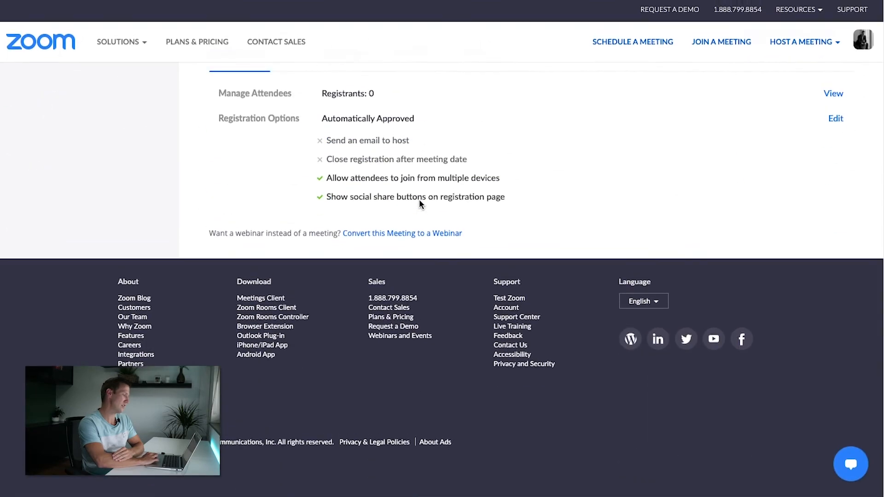
scroll(419, 199, up, 1)
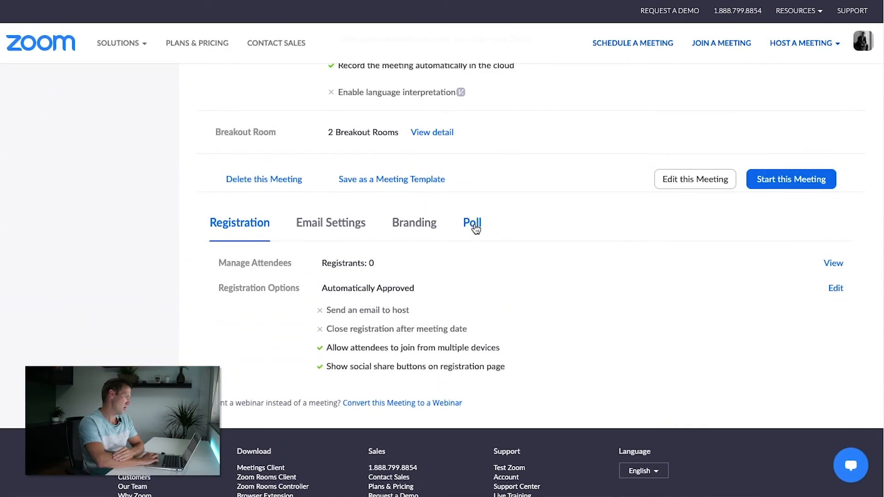
click(472, 225)
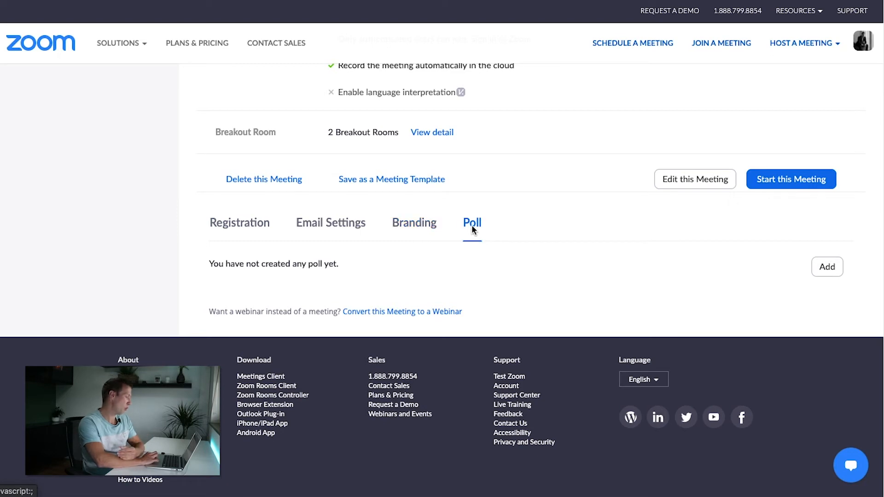
click(823, 268)
click(368, 111)
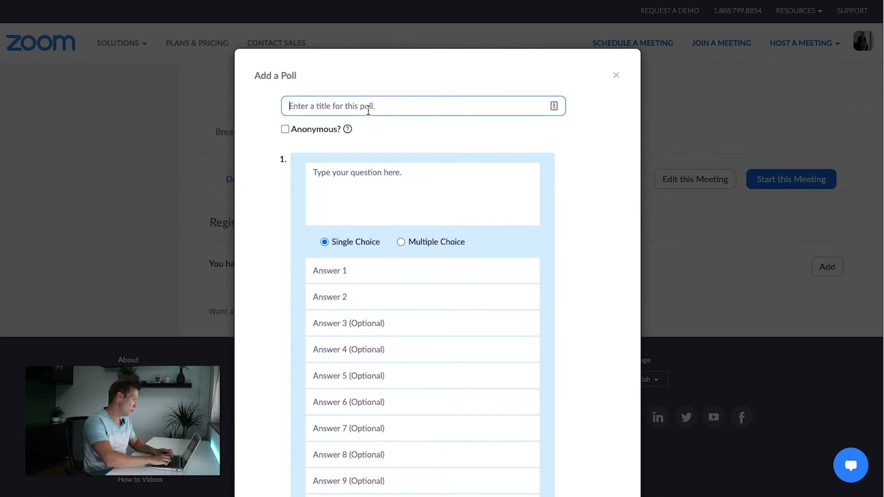
text(Poll Title)
click(379, 172)
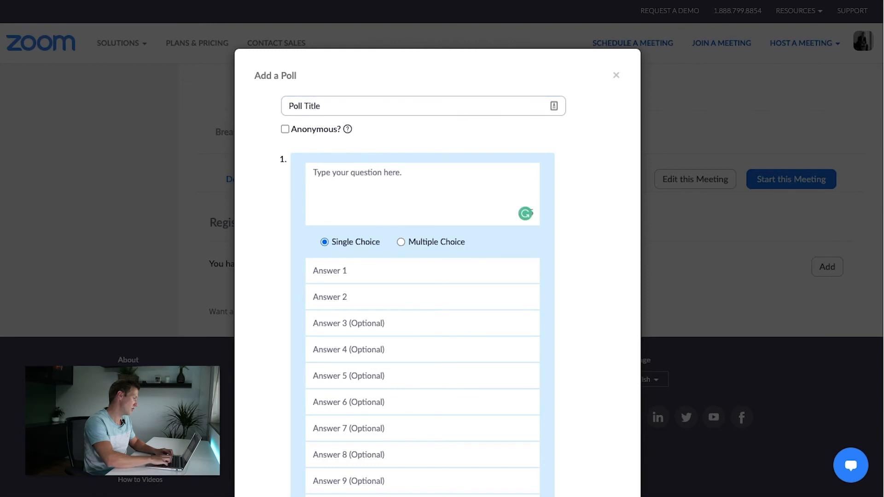
text(Are you liking this video so far?)
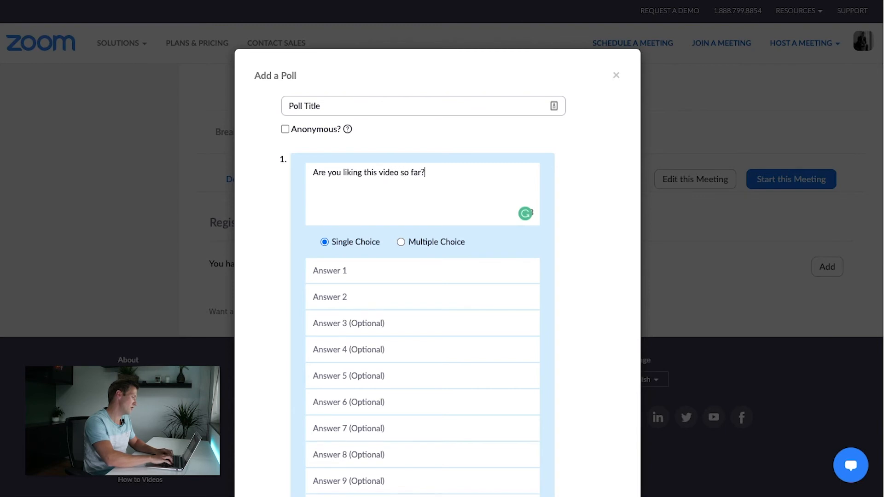
- Enter "yes" and "no" as the poll question's answers and save the poll
click(339, 267)
text(yes)
key(Tab)
text(no)
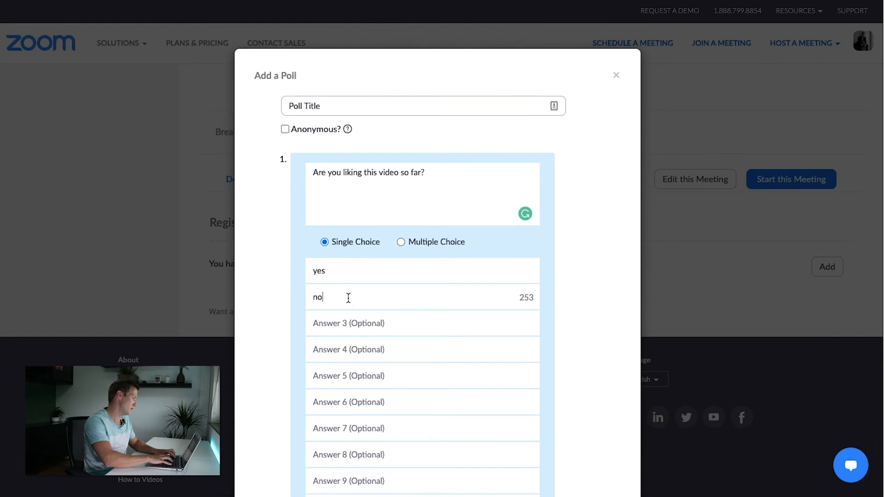
scroll(347, 298, down, 2)
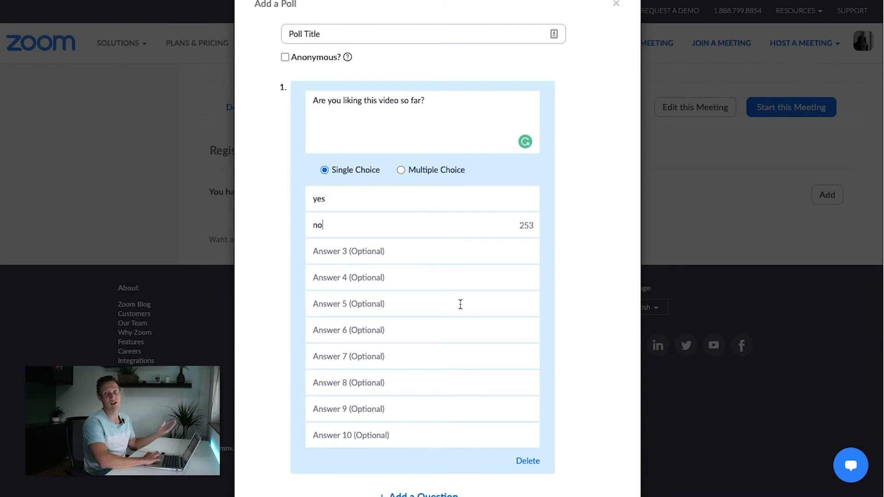
scroll(459, 304, down, 2)
click(551, 479)
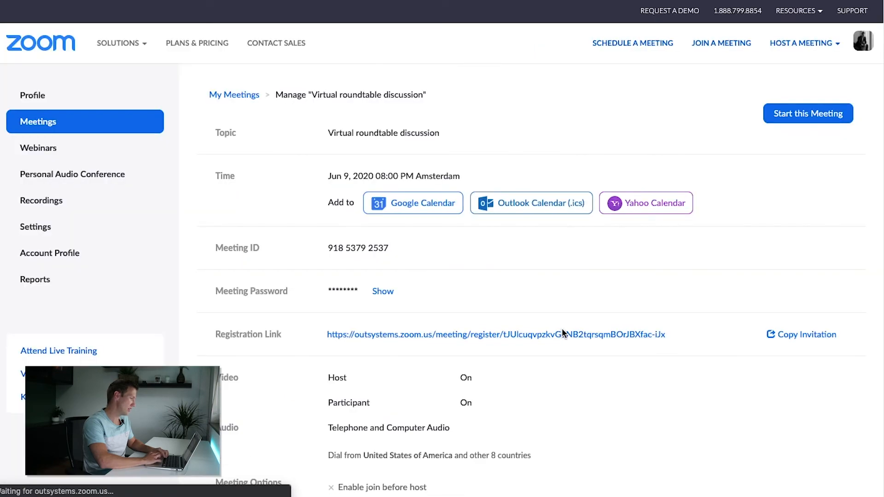
- Try turning off the confirmation email to registrants in the meeting's email settings
scroll(564, 334, down, 11)
scroll(562, 327, down, 1)
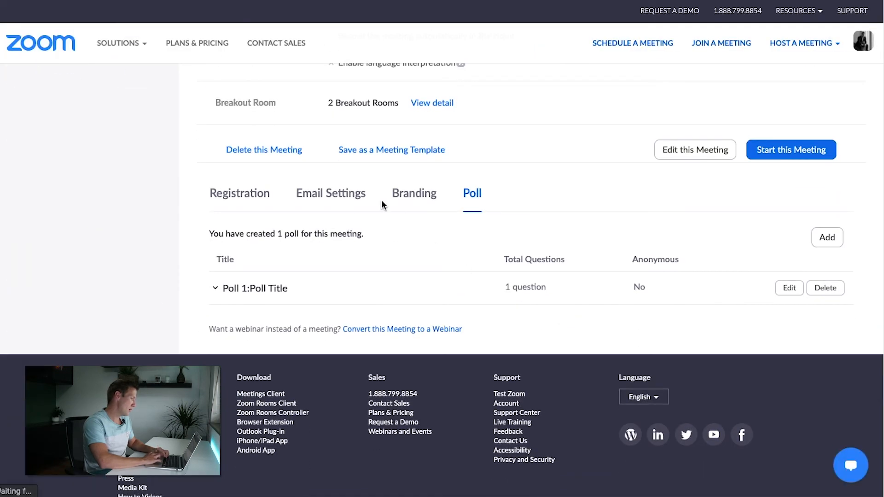
click(340, 192)
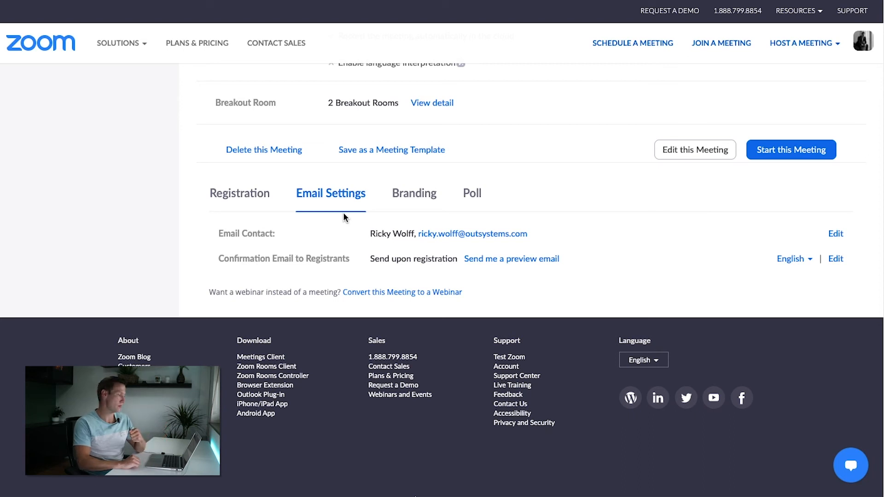
click(837, 261)
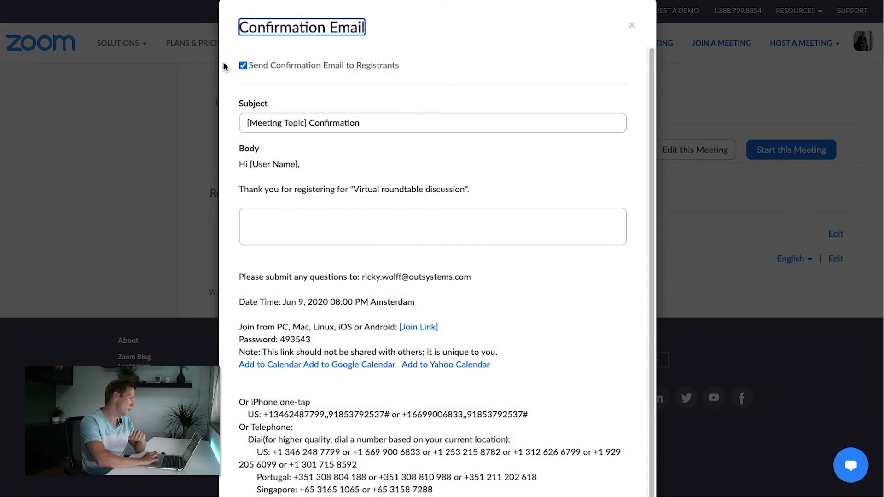
click(243, 66)
click(562, 114)
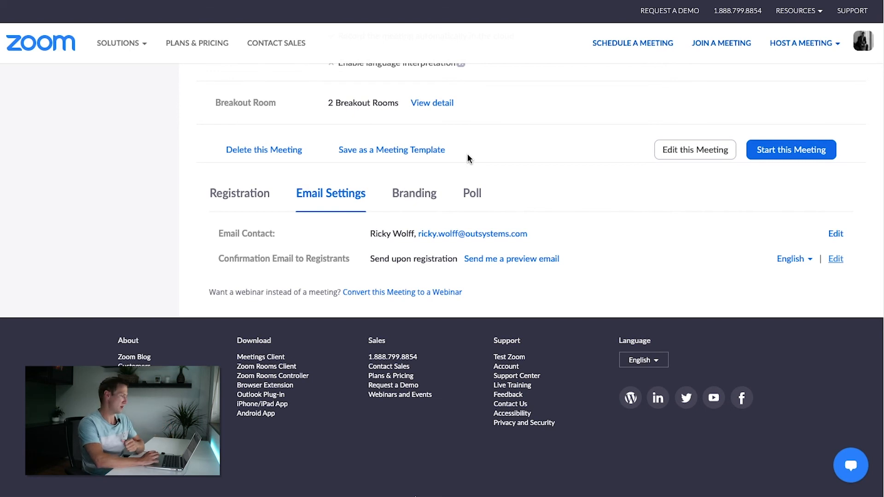
- Set the meeting's registration approval to Manually Approve and save the registration options
click(255, 194)
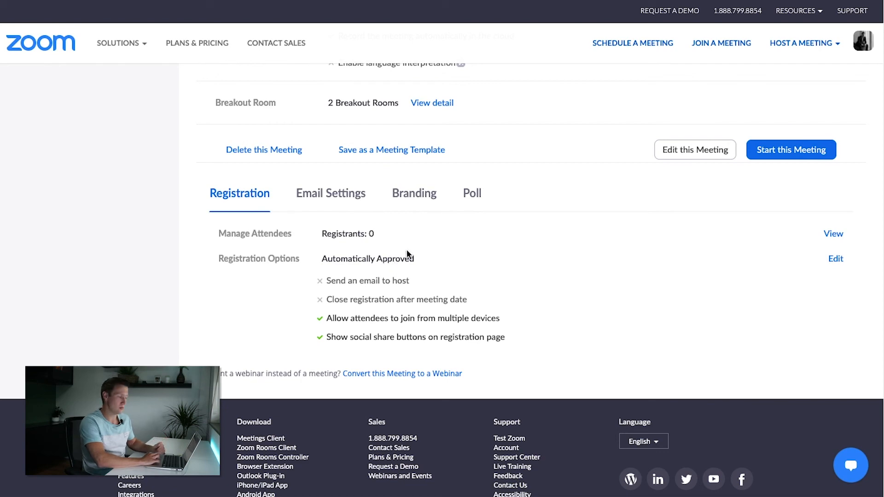
click(831, 260)
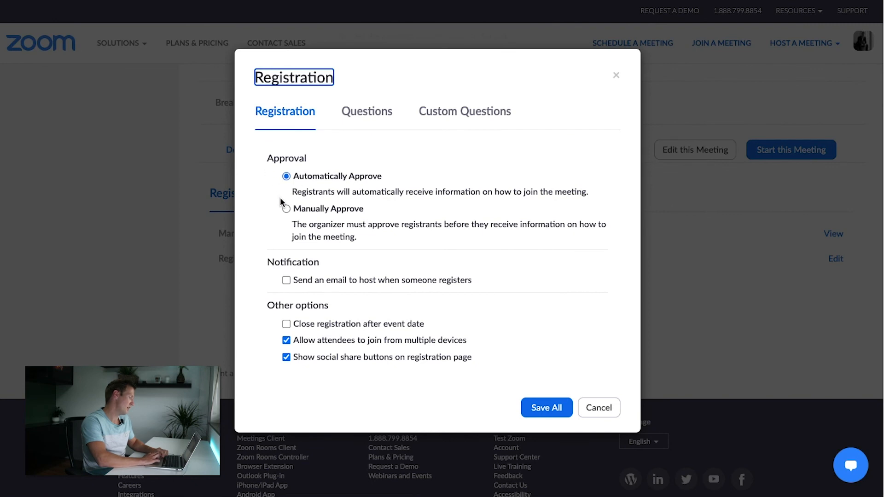
click(287, 210)
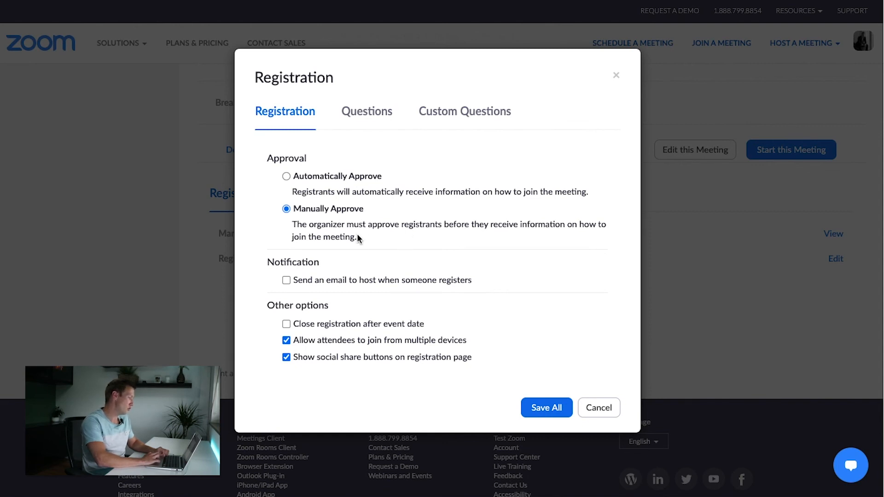
click(534, 410)
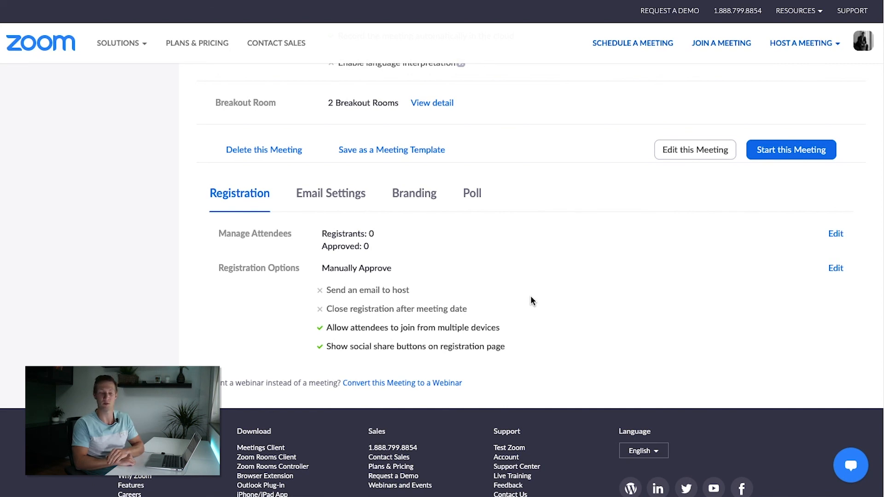
- Review the meeting's branding options for the invitation banner and logo
scroll(530, 301, up, 1)
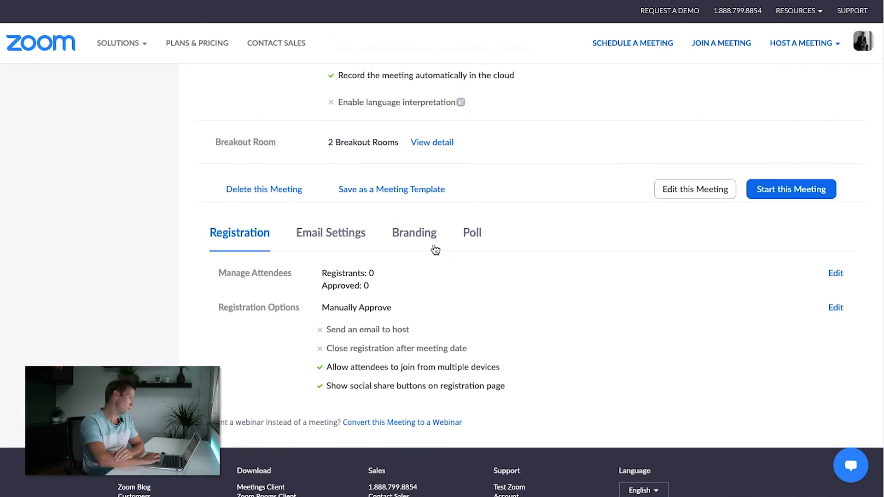
click(429, 241)
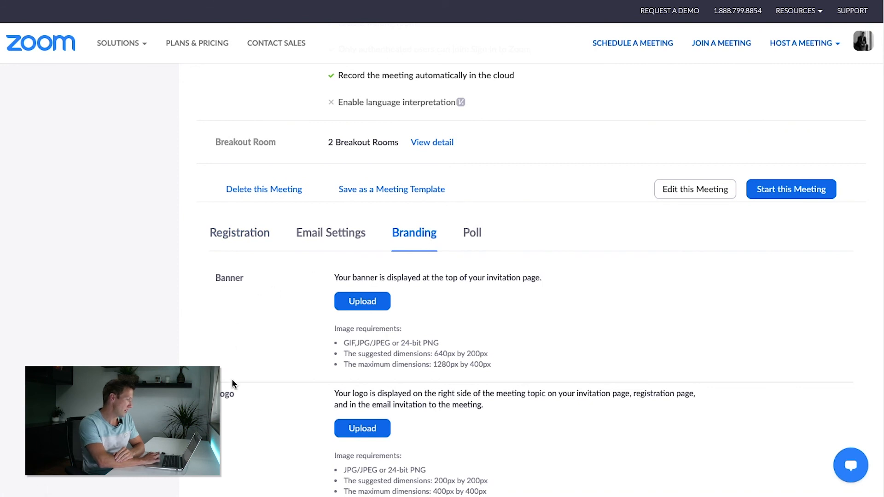
scroll(263, 315, up, 1)
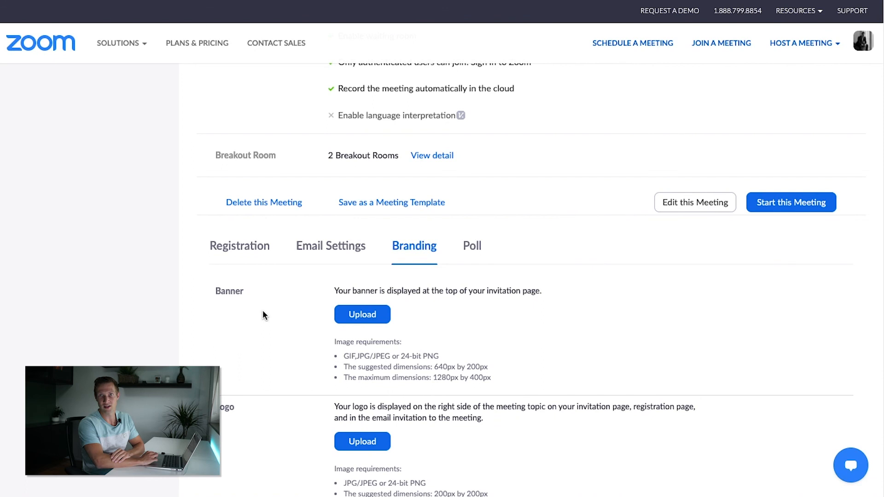
scroll(263, 315, up, 4)
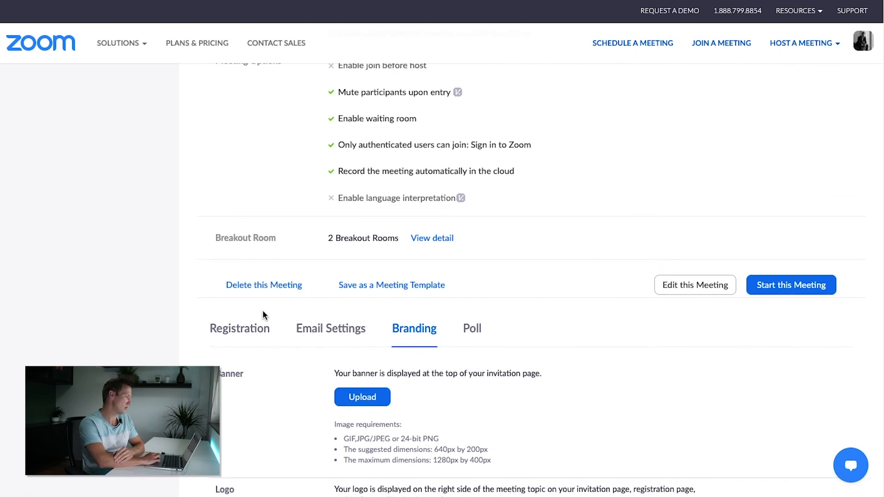
scroll(263, 312, up, 10)
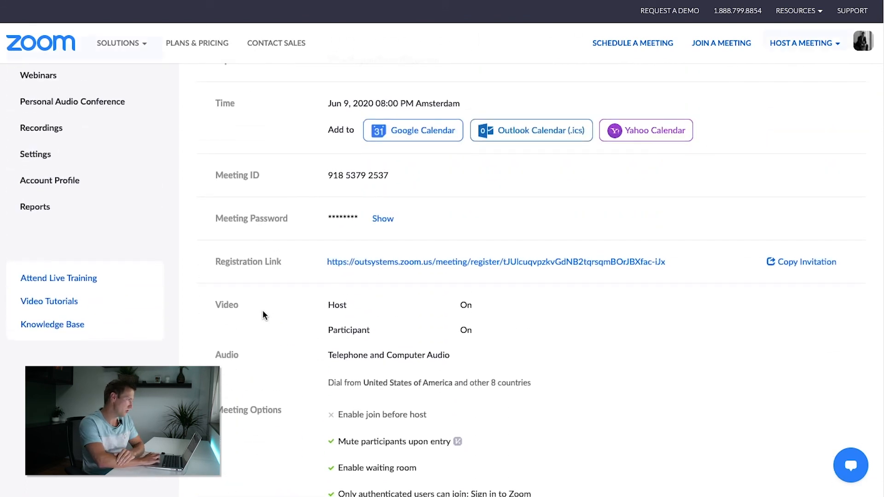